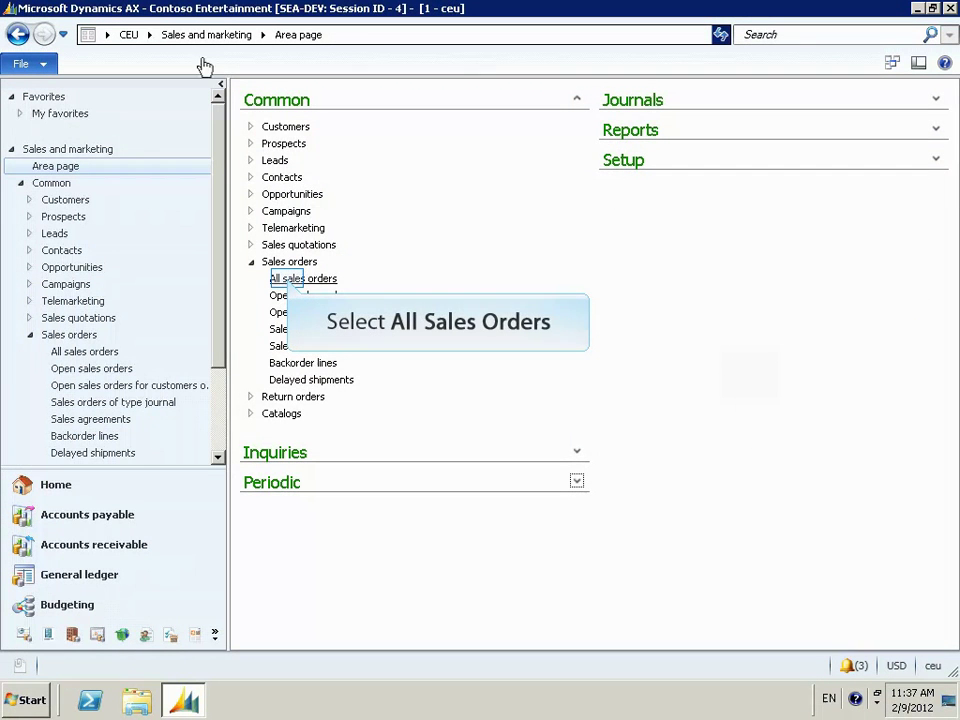
Step: From All sales orders, create a new sales order for the selected customer account
left_click(287, 281)
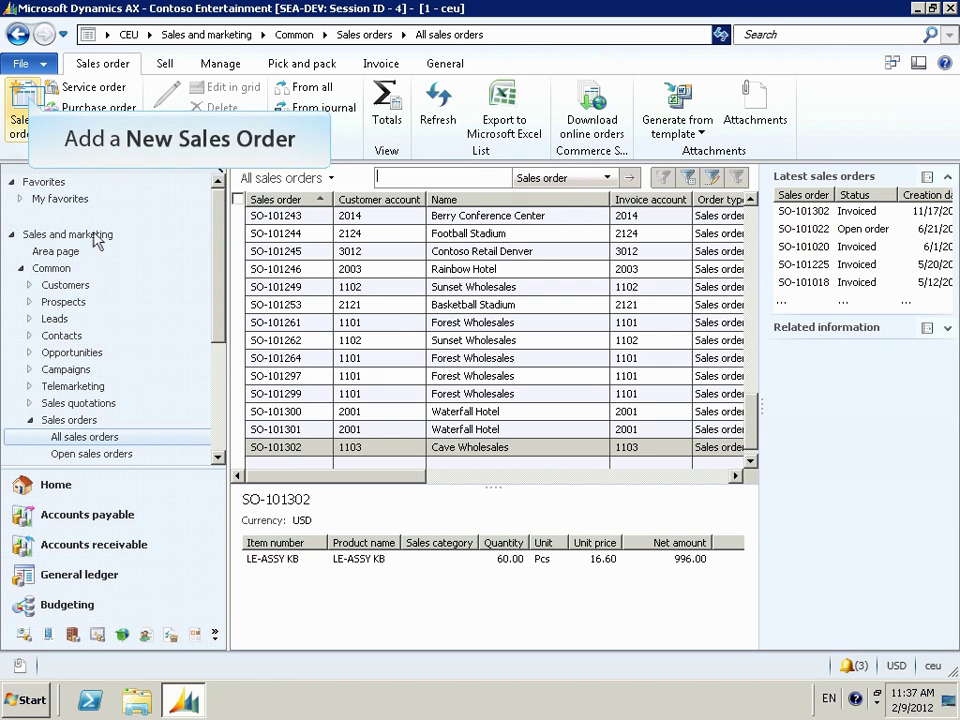
left_click(22, 84)
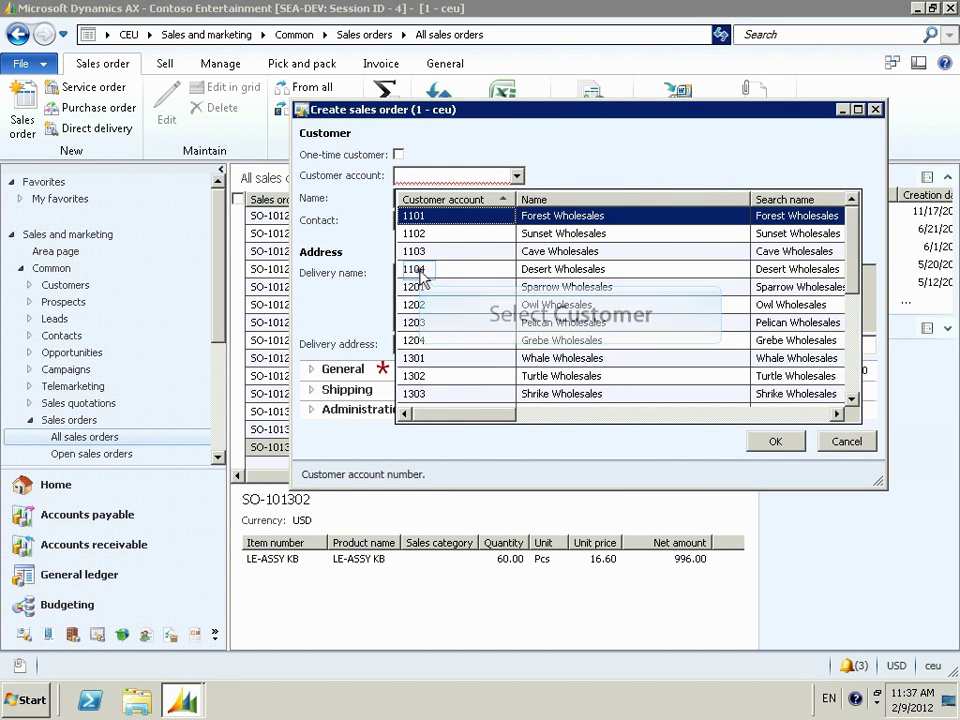
left_click(421, 269)
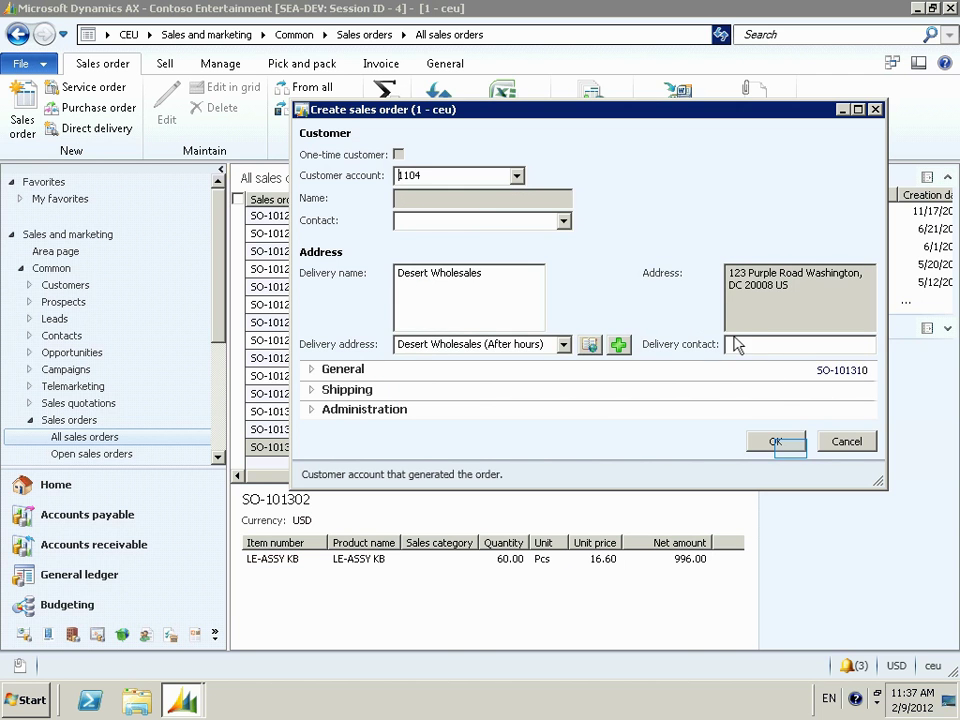
left_click(775, 442)
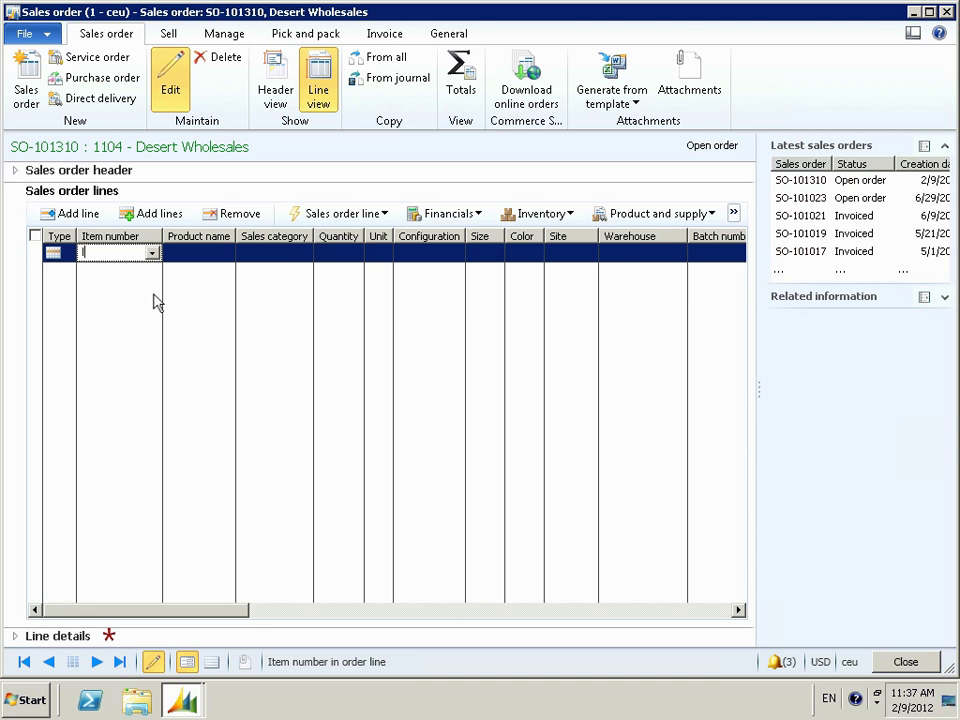
Step: Add an order line for 5 Pcs of item LE-ASSY MTO and show its Product and supply actions
type("ASSY MTO")
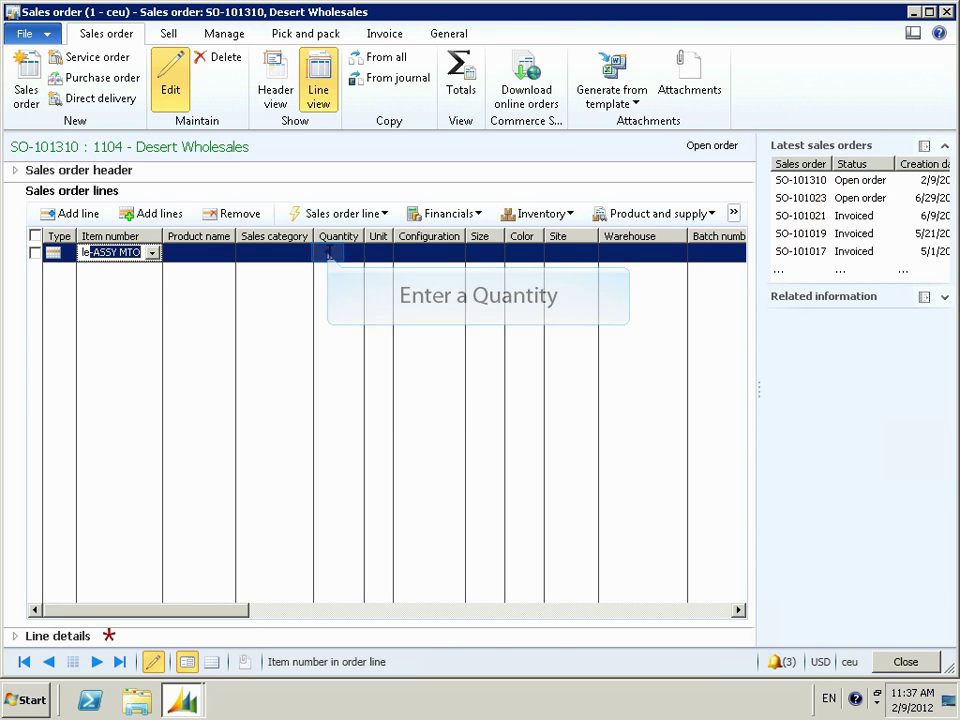
left_click(330, 253)
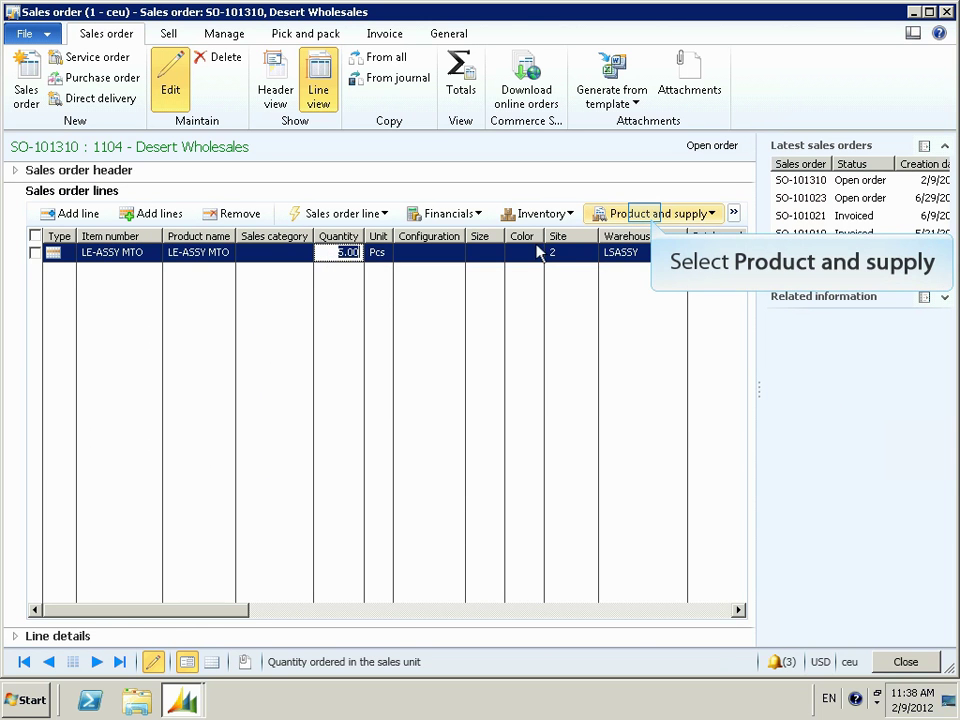
left_click(648, 216)
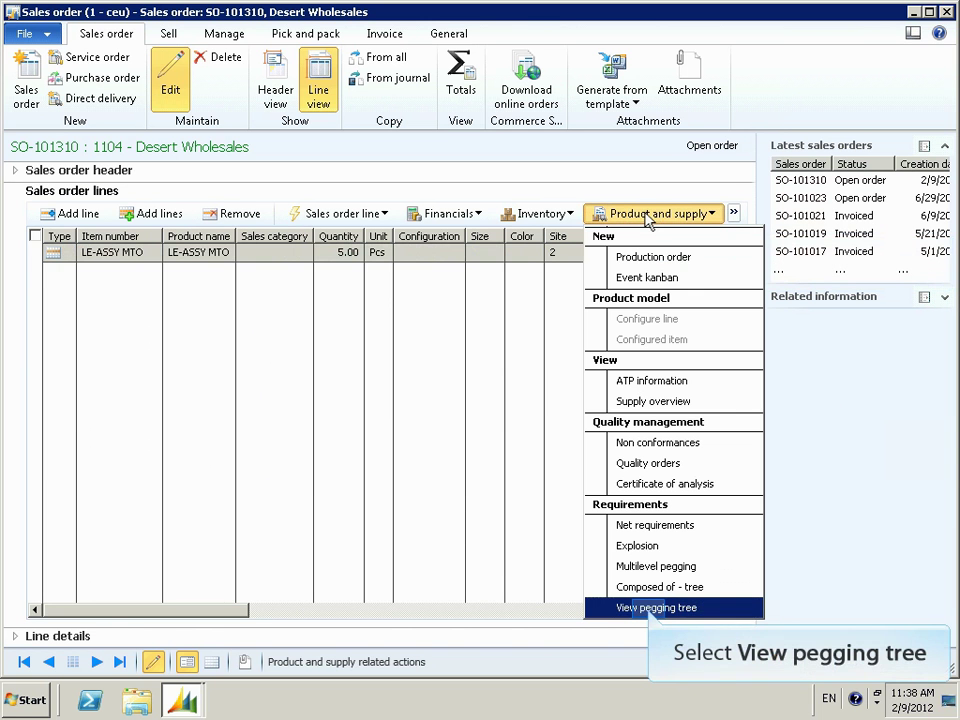
left_click(651, 607)
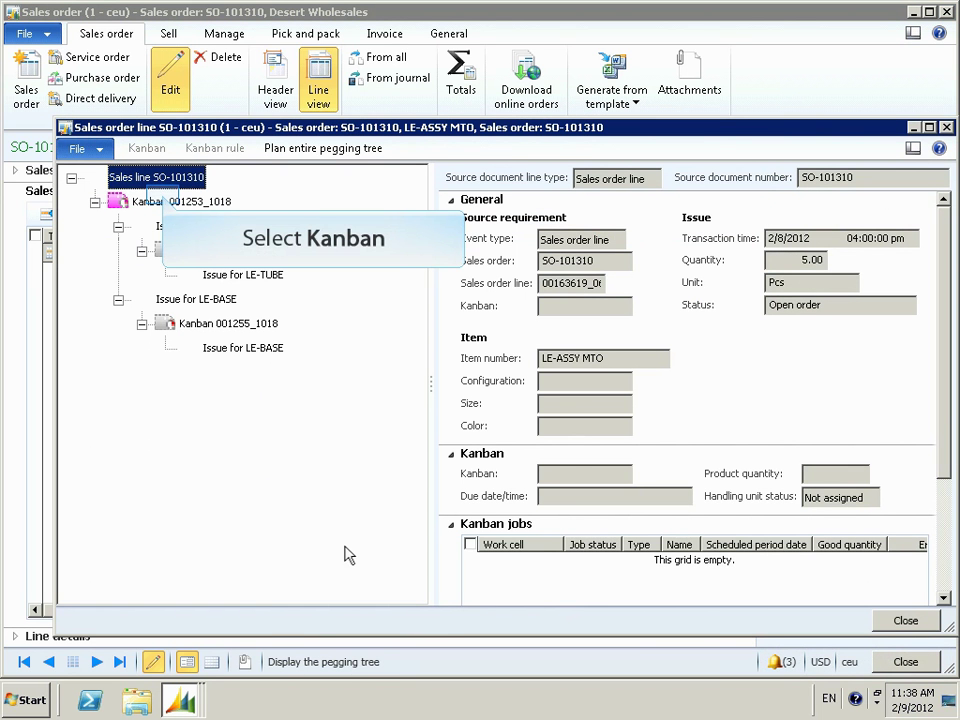
left_click(165, 202)
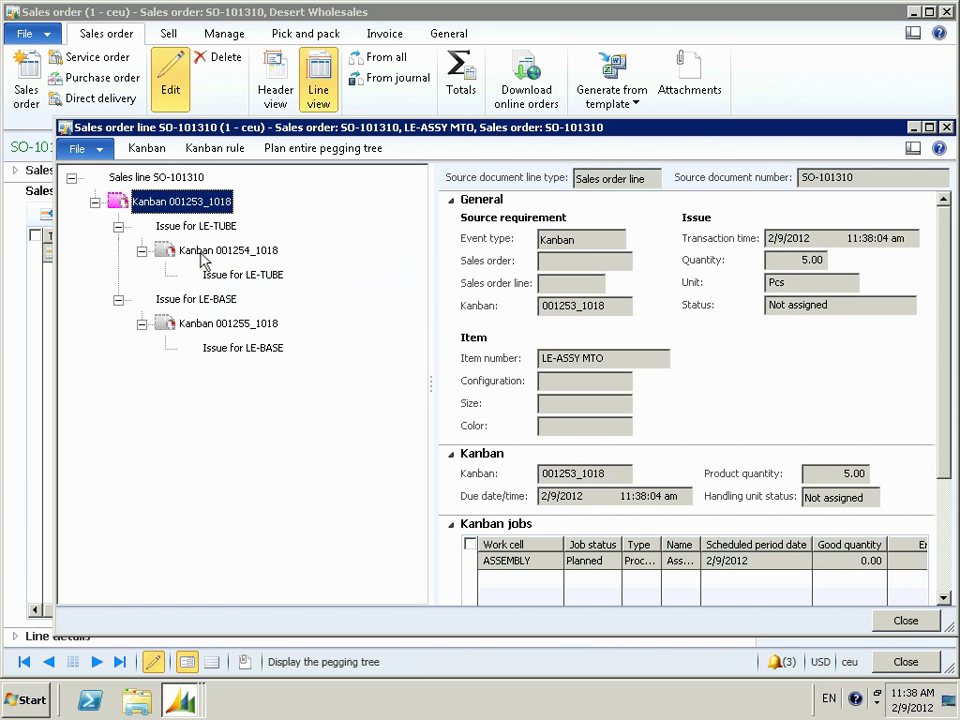
left_click(210, 251)
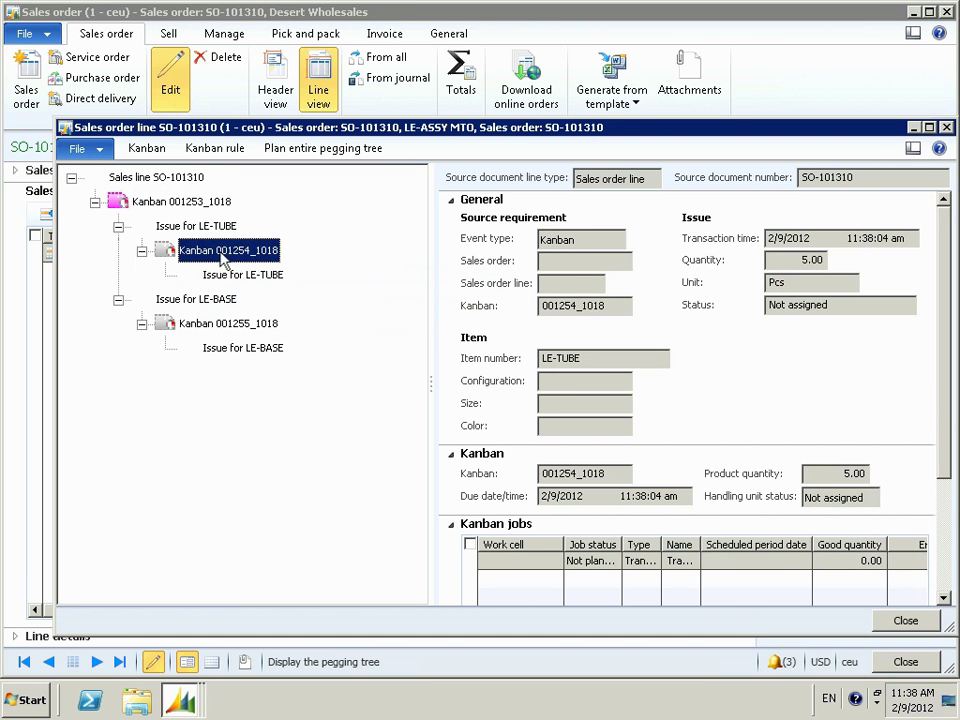
left_click(946, 127)
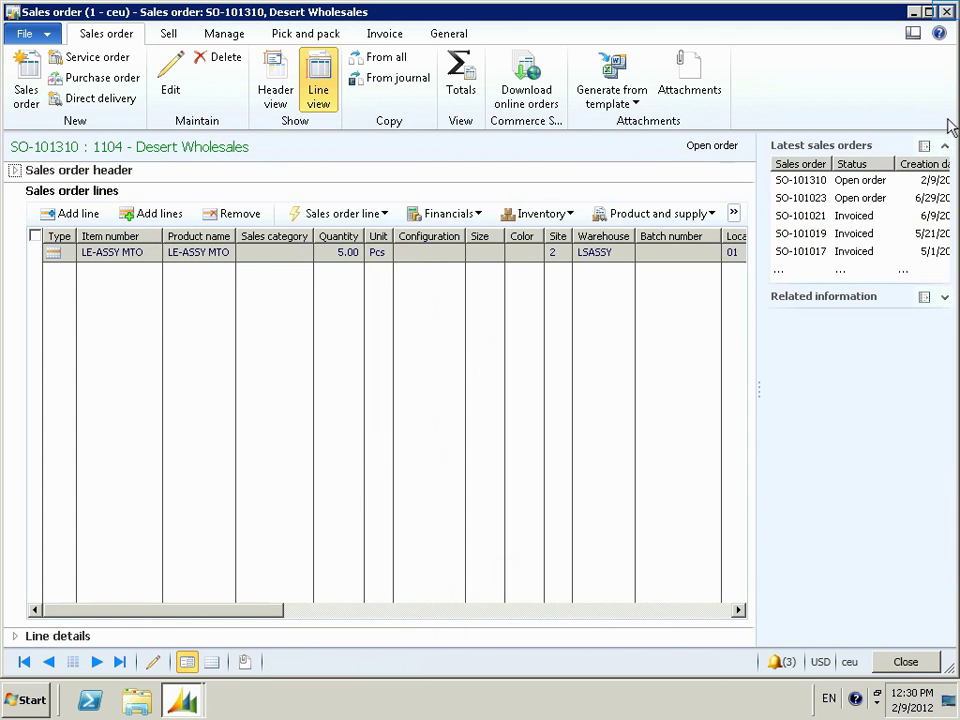
Step: Close the sales order and open the Production control kanban board for process jobs at ASSEMBLY
left_click(946, 12)
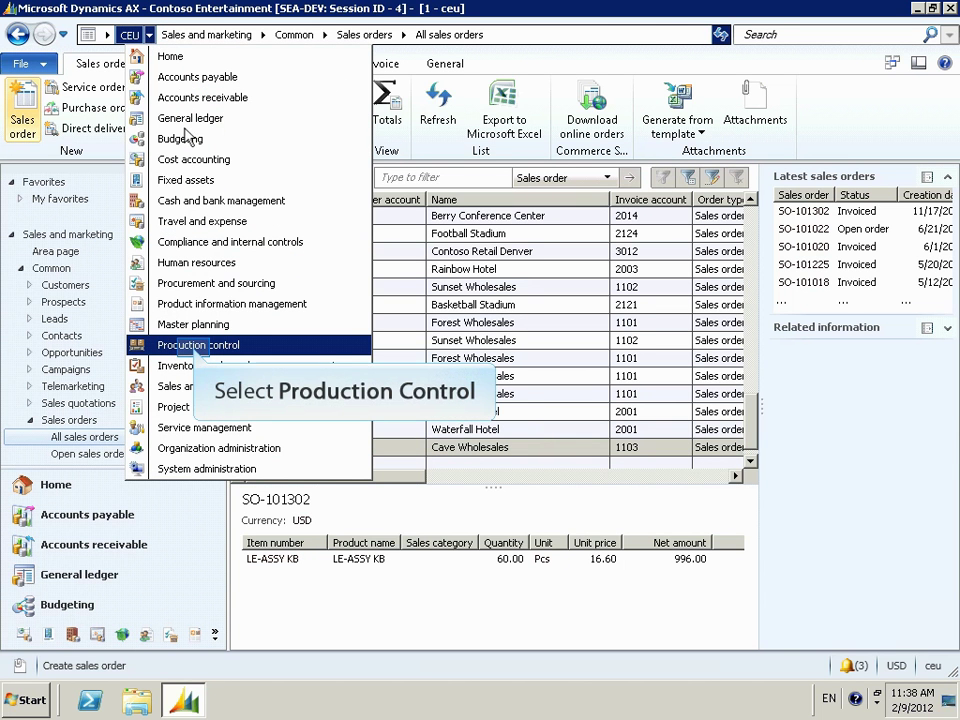
left_click(196, 348)
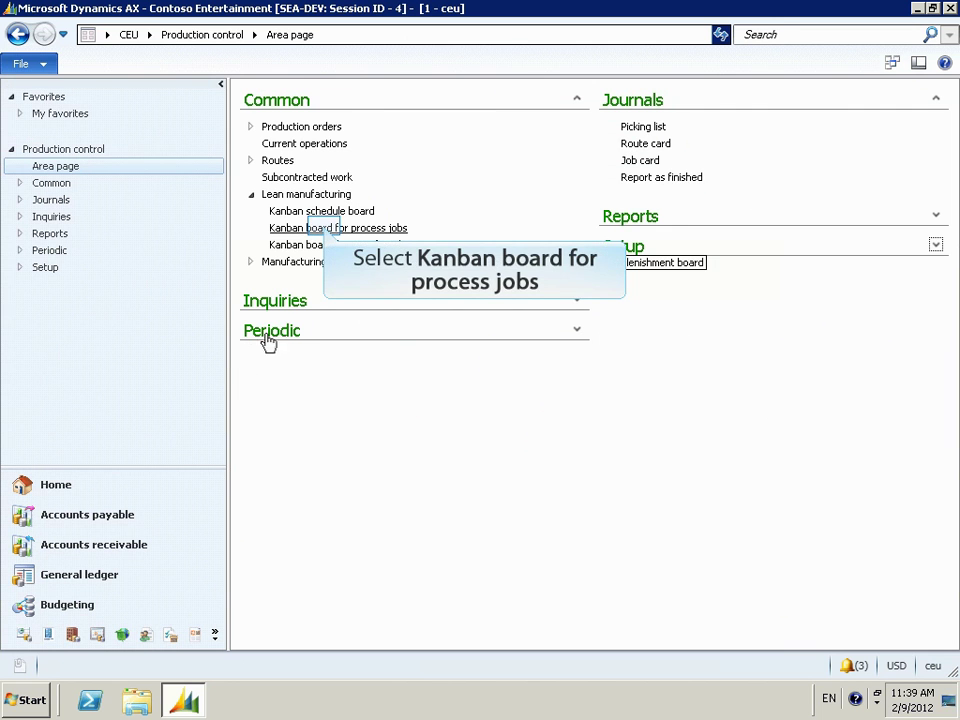
left_click(323, 228)
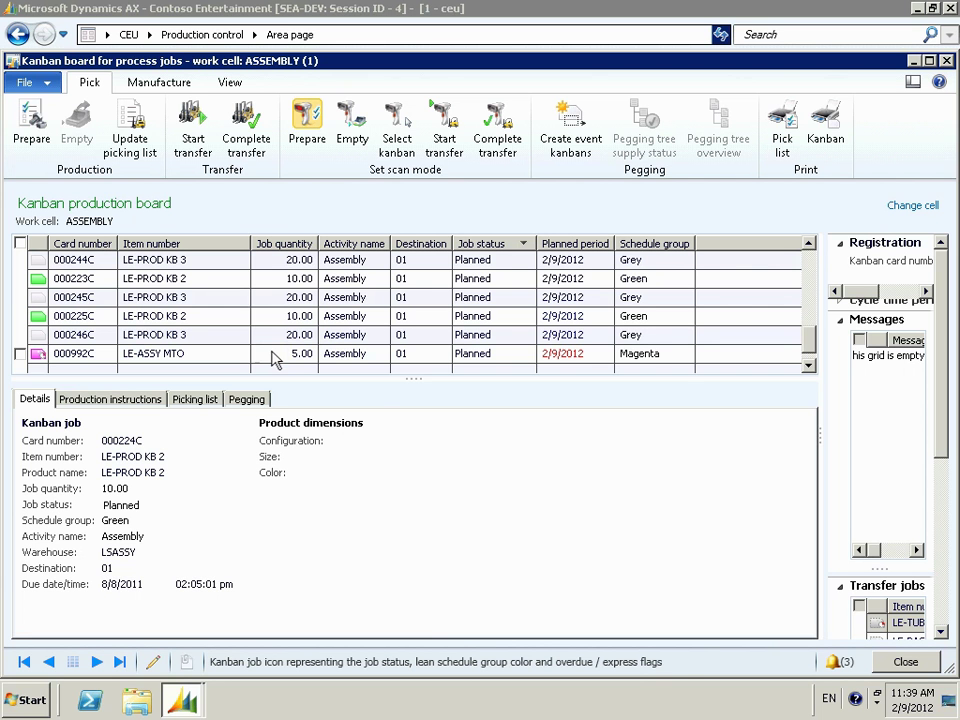
Step: Select job 000992C, read its zoomed production instructions, then check its LE-BASE and LE-TUBE picking list
left_click(276, 355)
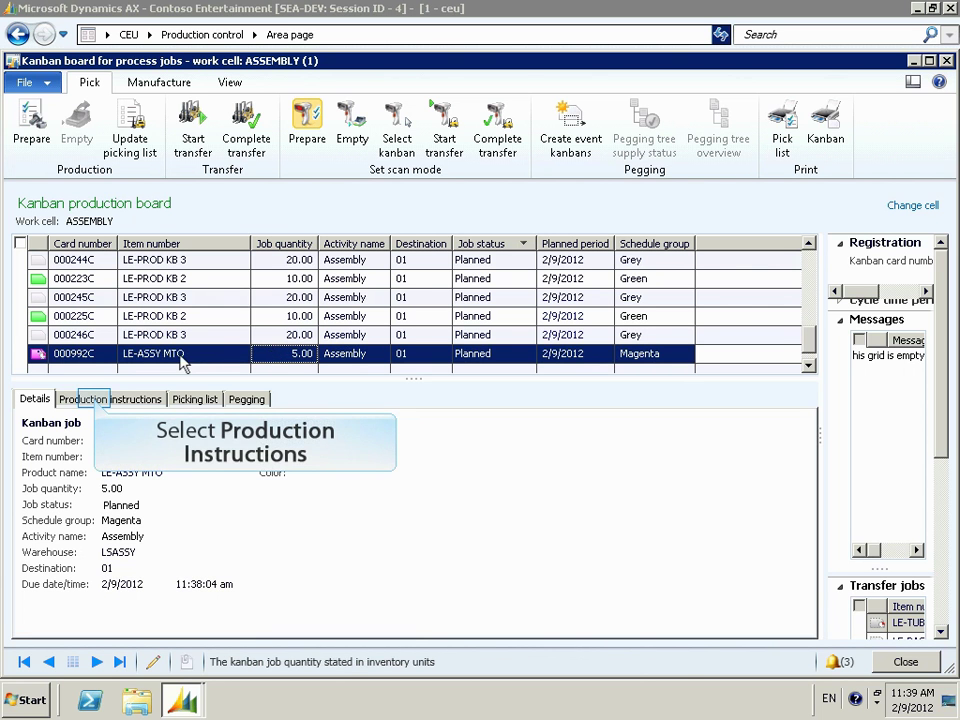
left_click(97, 400)
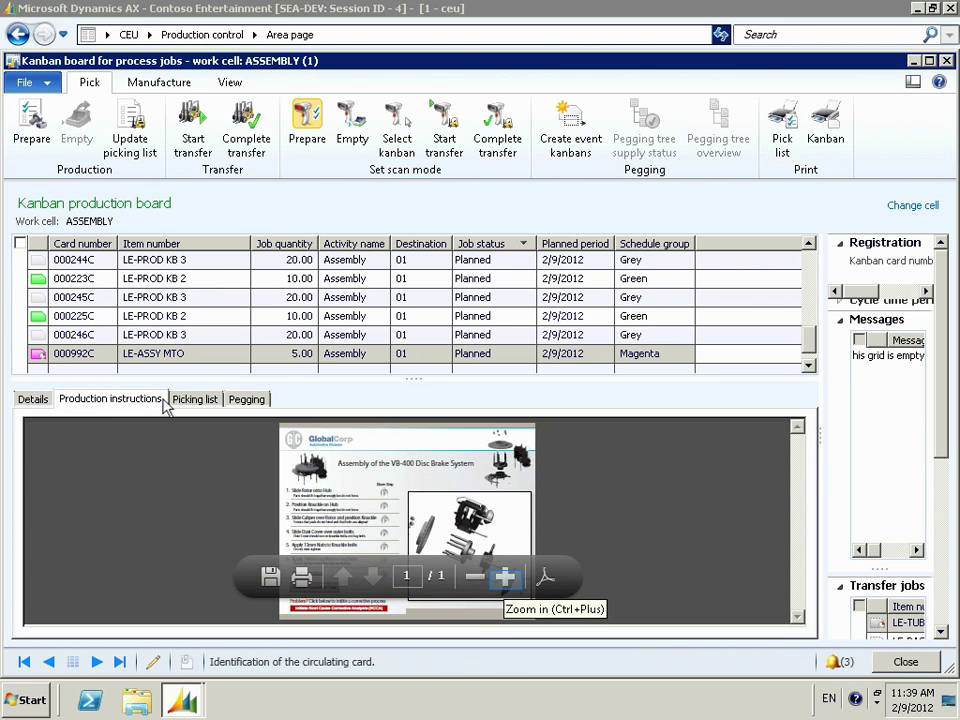
left_click(506, 577)
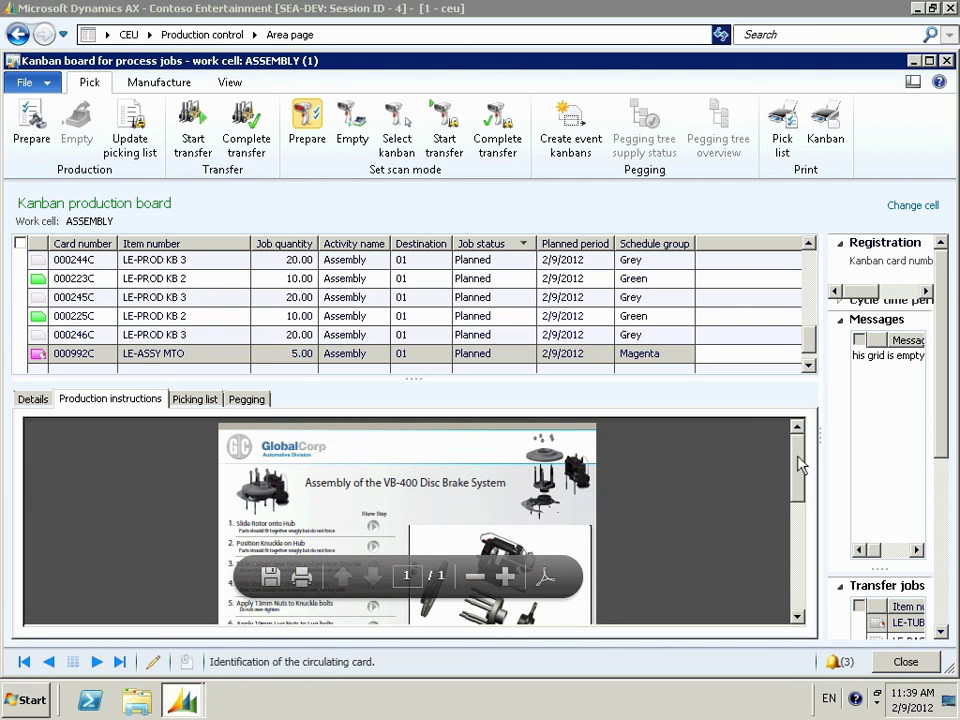
left_click_drag(797, 510, 796, 576)
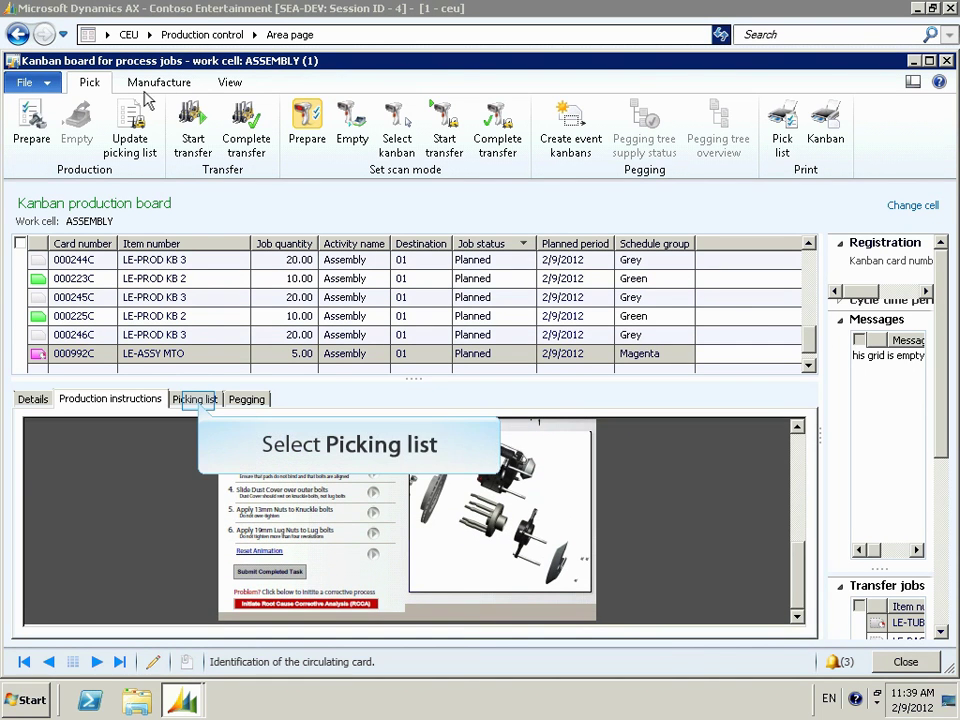
left_click(199, 398)
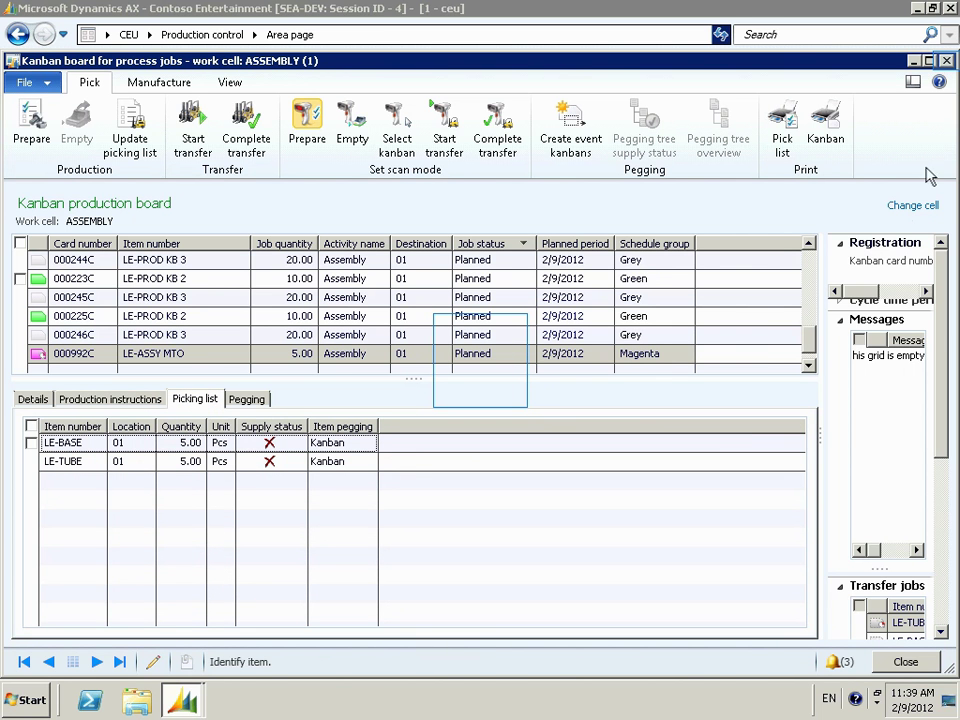
Step: On the transfer jobs board, complete both transfer jobs 000990C and 000991C for LE-TUBE and LE-BASE
left_click(947, 61)
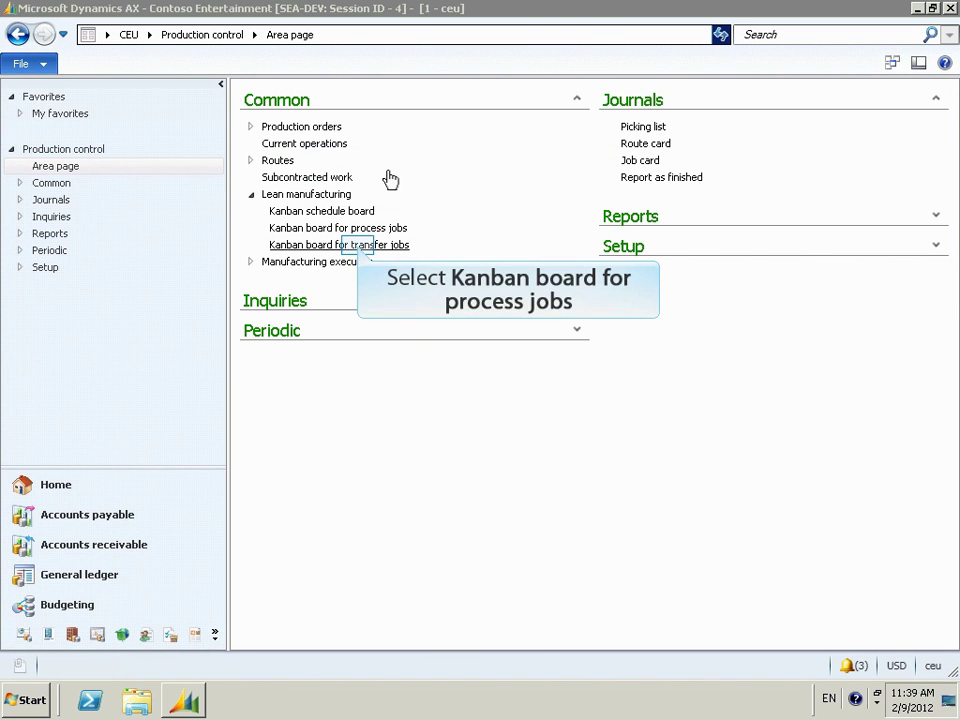
left_click(360, 245)
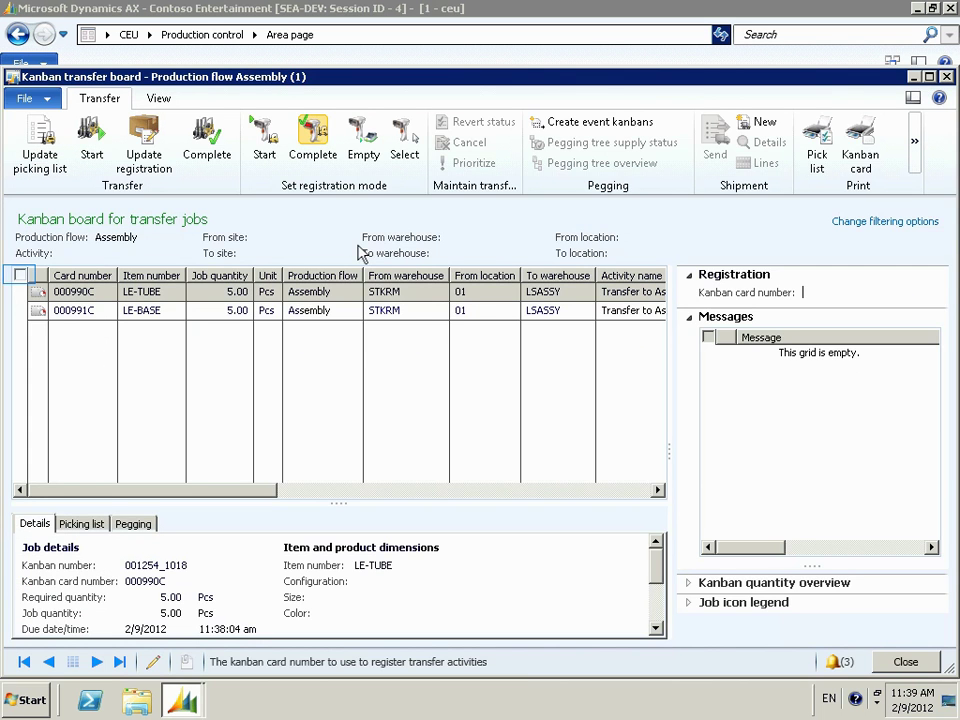
left_click(20, 276)
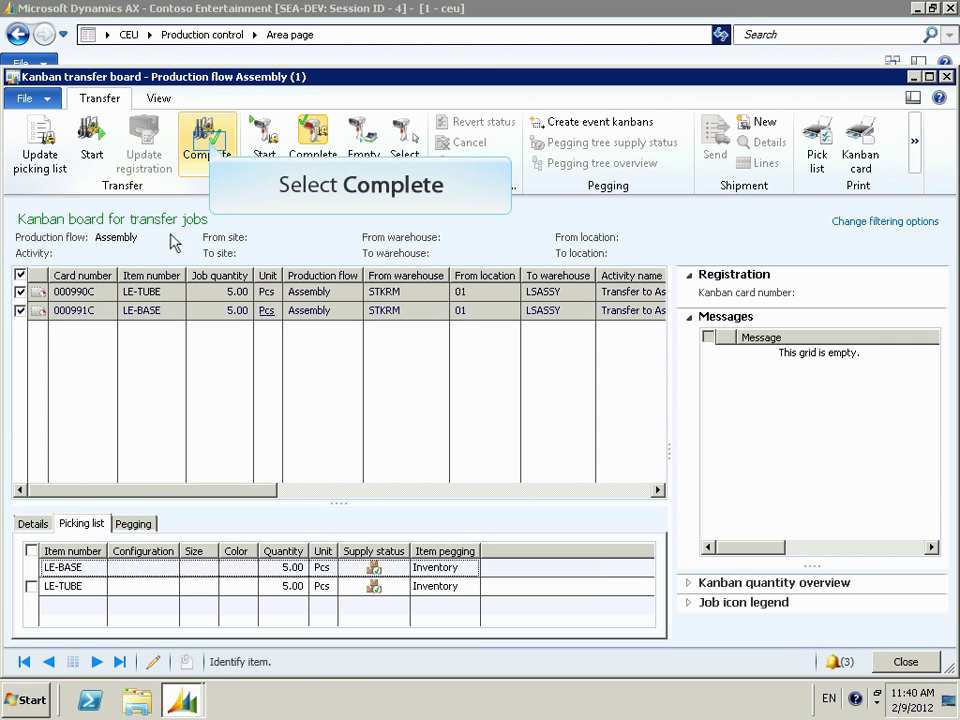
left_click(208, 148)
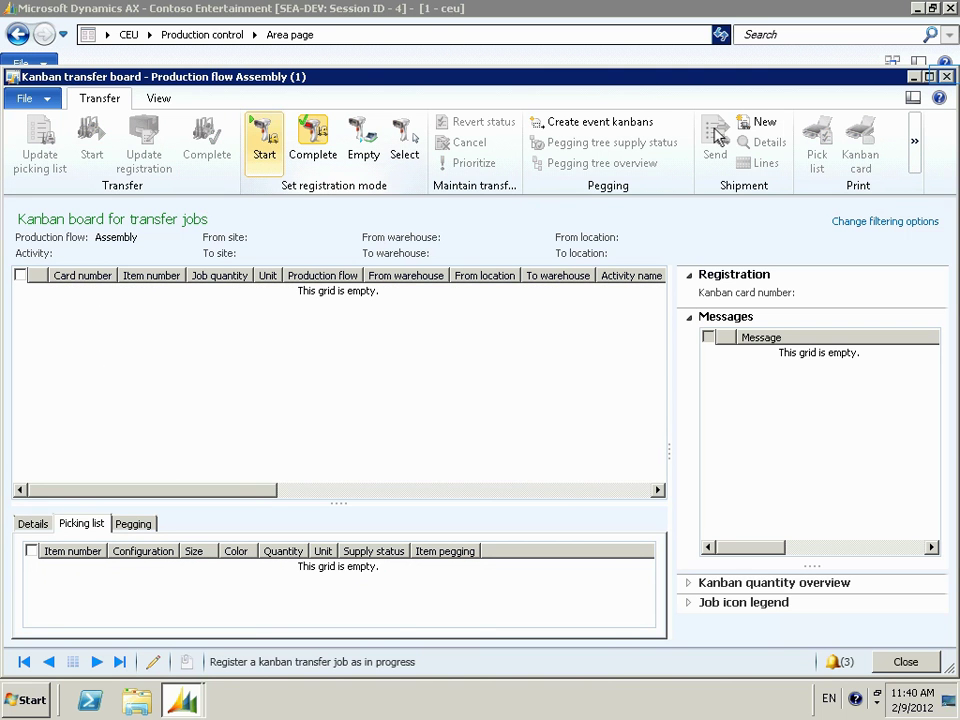
Step: Back on the process jobs board, select LE-ASSY MTO job 000992C, start it, then complete it
left_click(946, 77)
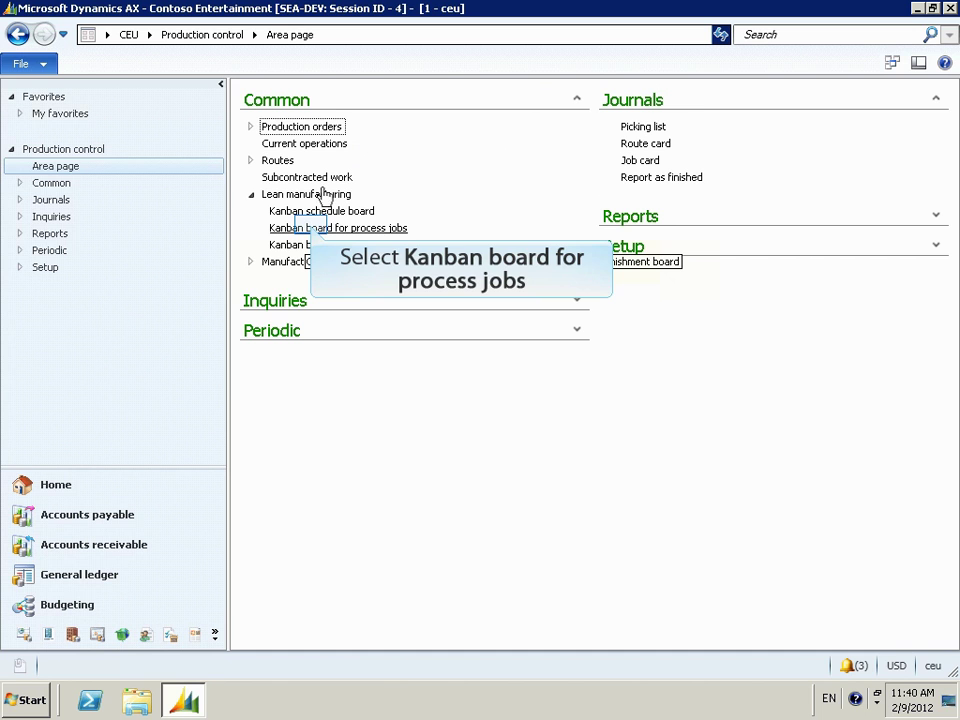
left_click(313, 228)
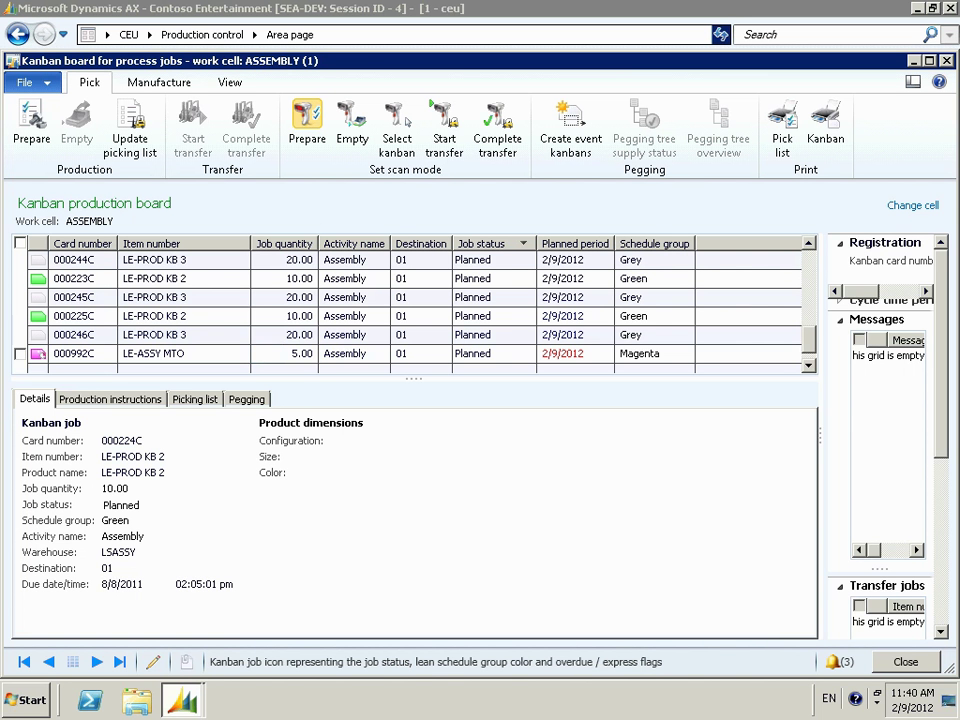
left_click(285, 353)
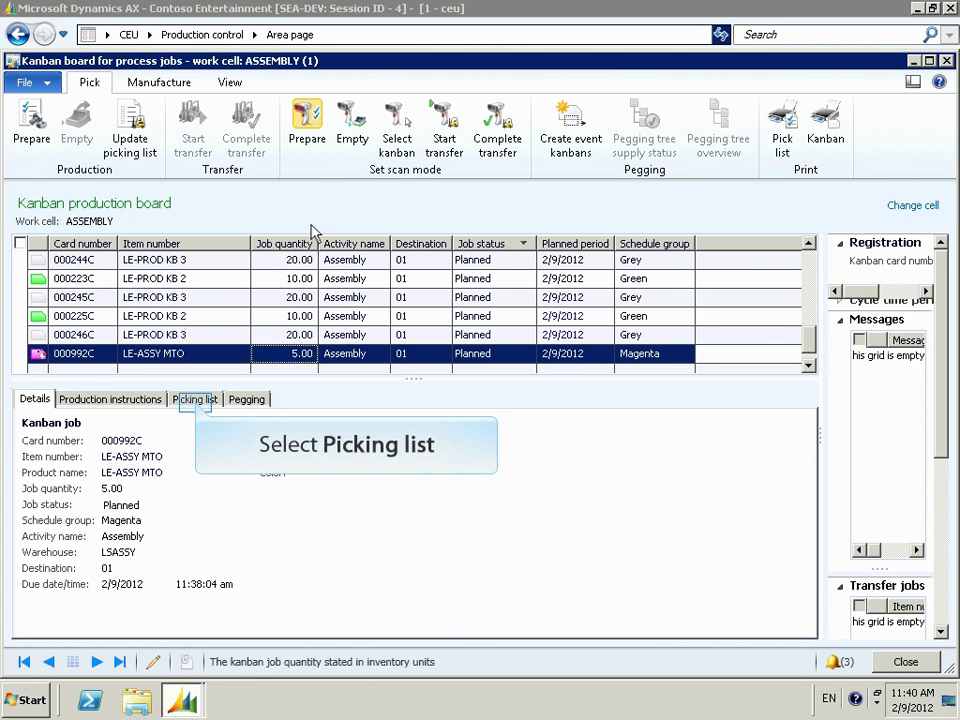
left_click(197, 404)
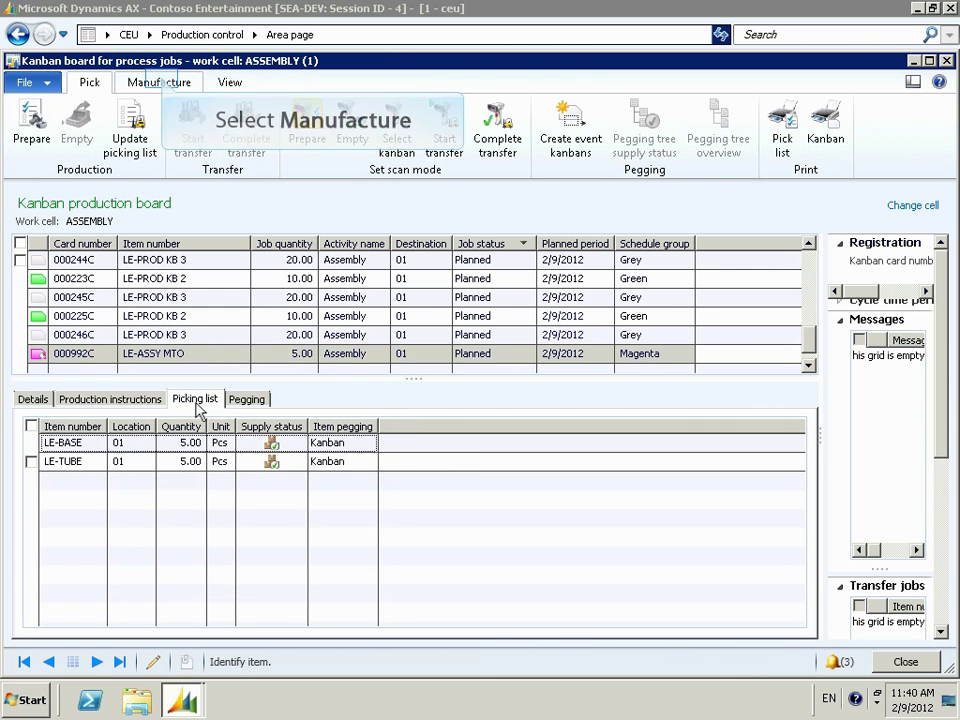
left_click(164, 85)
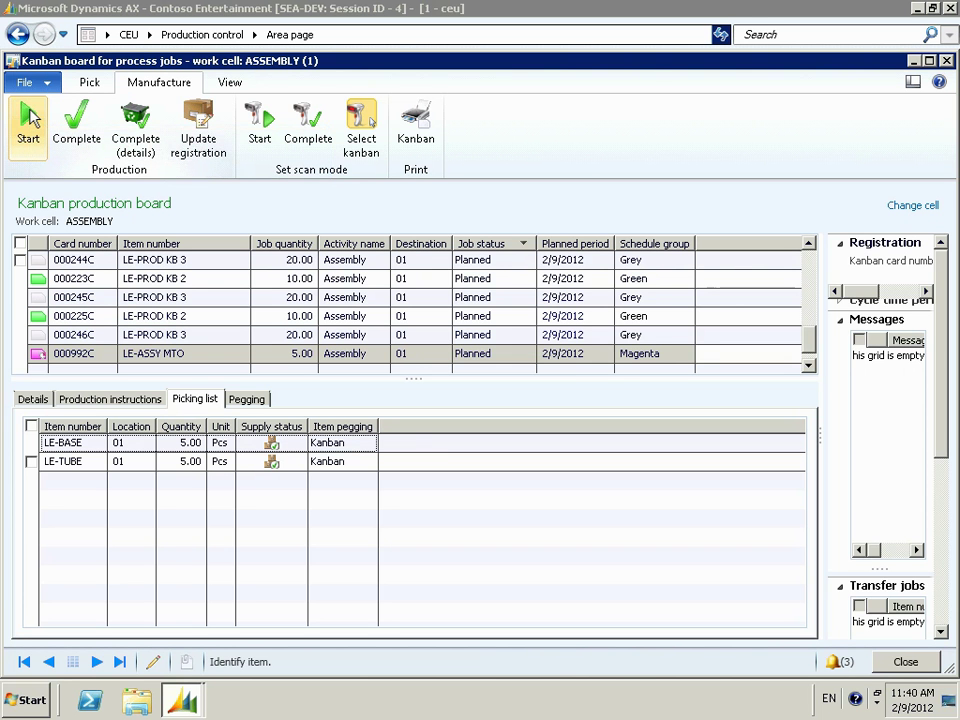
left_click(29, 122)
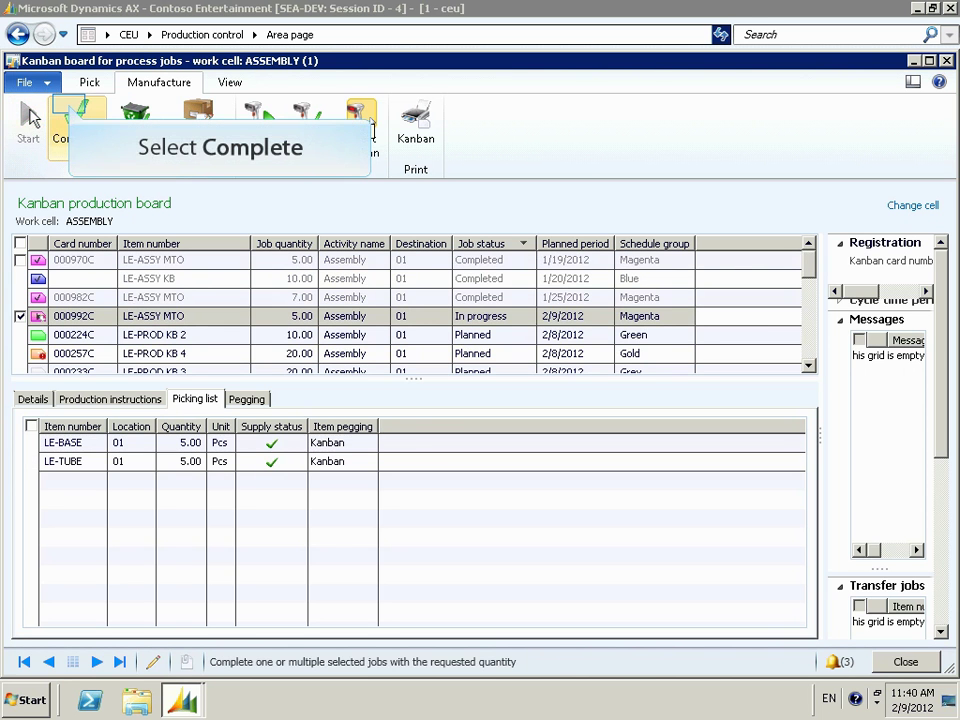
left_click(94, 113)
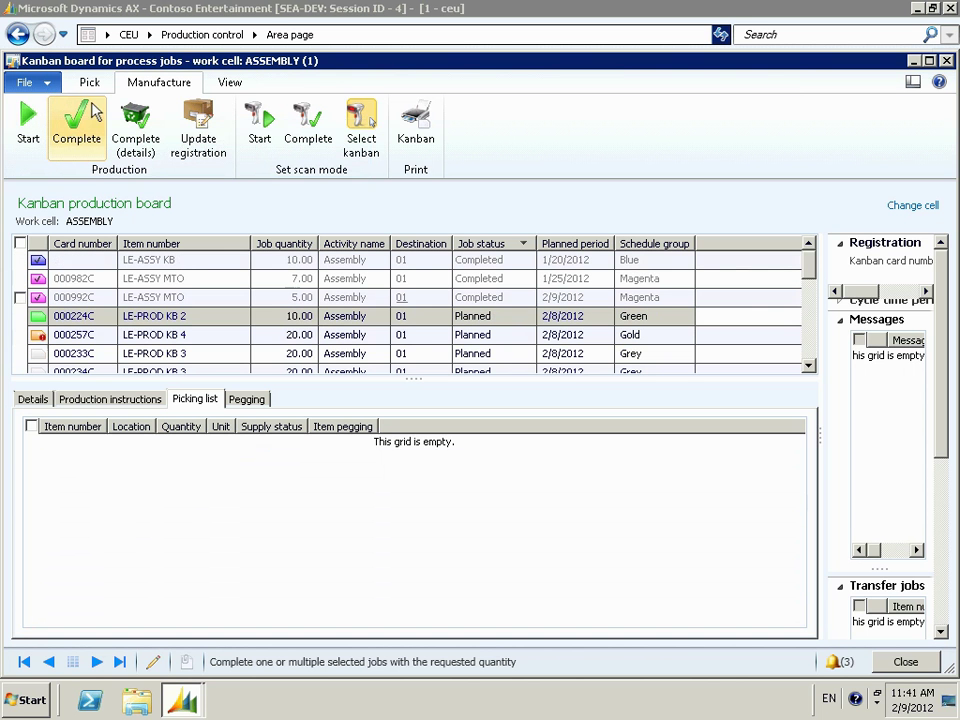